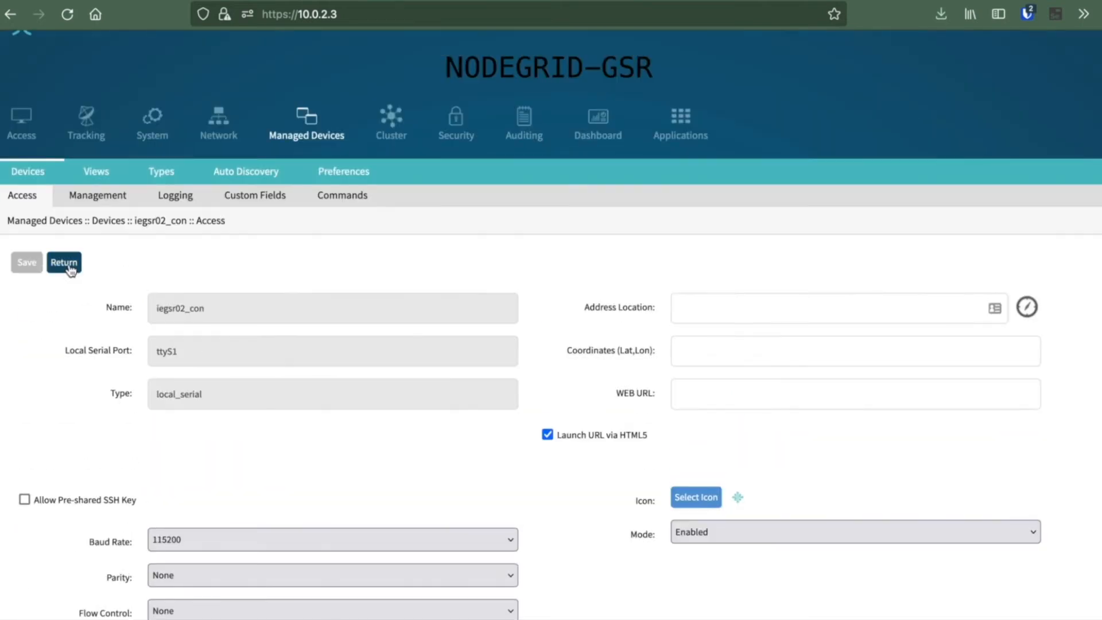
Step: Examine the serial statistics of the tracked devices, particularly the RS-232 signals of iegsr02_con on port 1
click(87, 116)
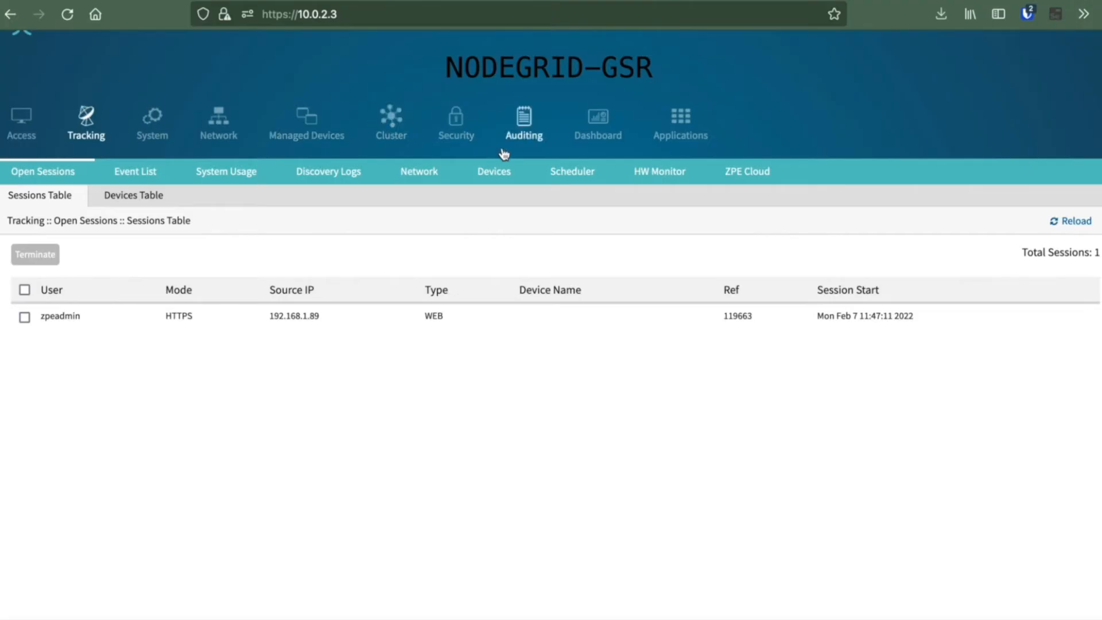
click(501, 172)
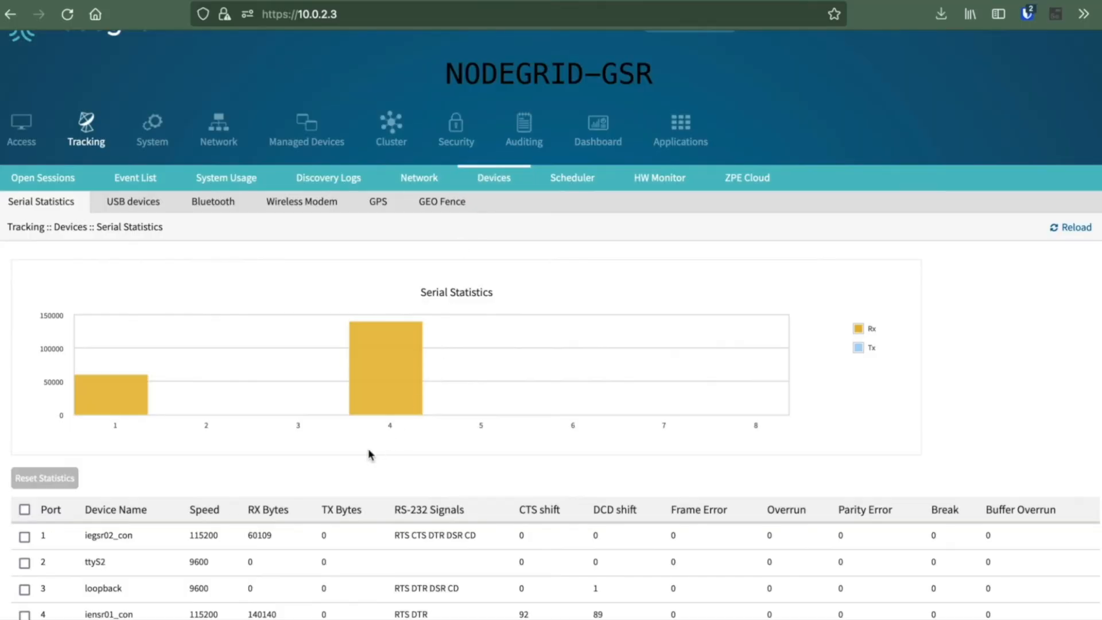
scroll(367, 448, down, 2)
drag(489, 475, 377, 473)
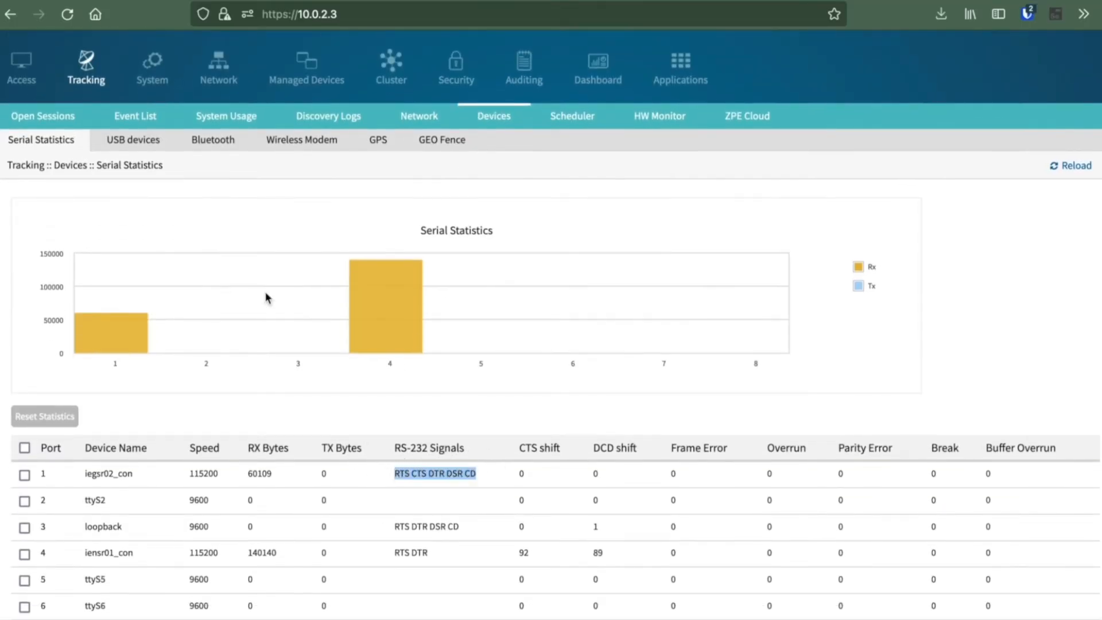
Step: Open the access settings of the managed device usbS0-1 and examine its baud rate options
click(319, 84)
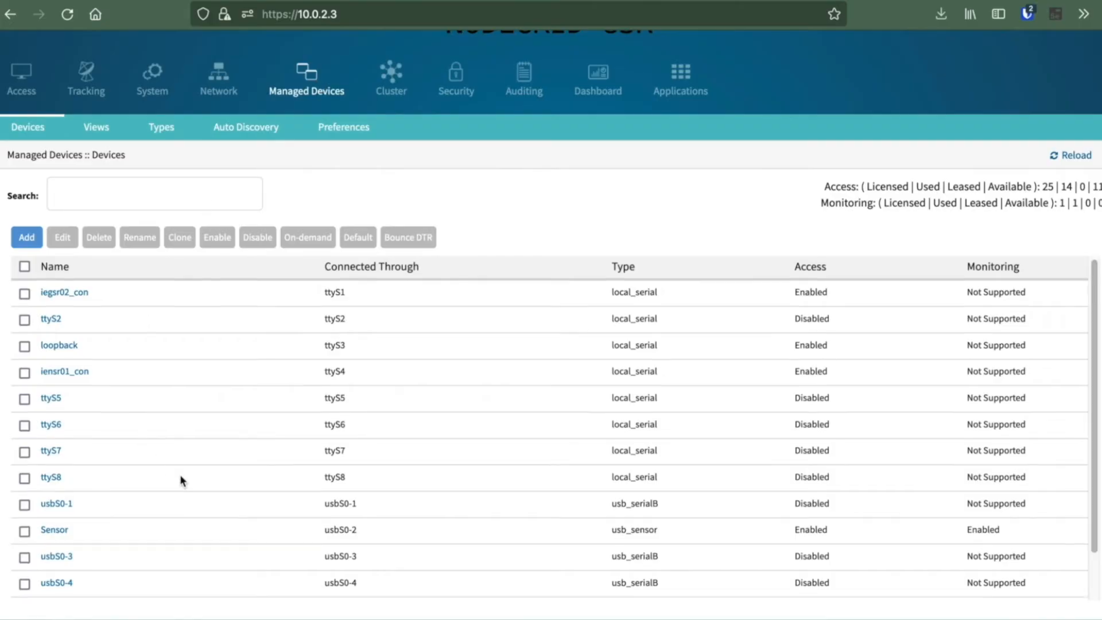
scroll(172, 479, down, 1)
click(68, 485)
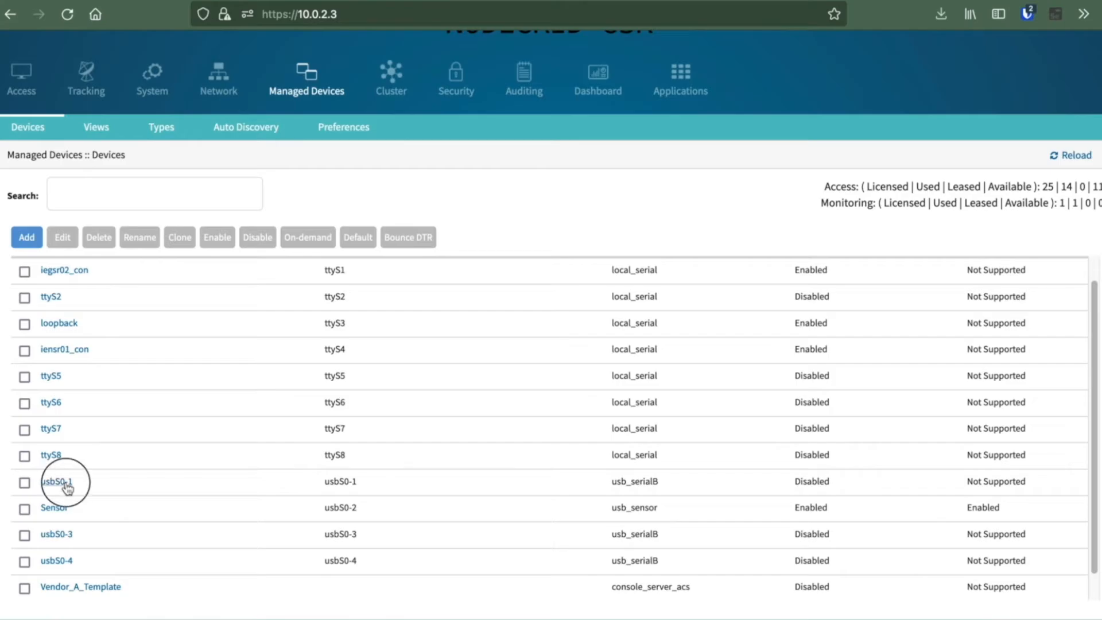
scroll(67, 488, down, 2)
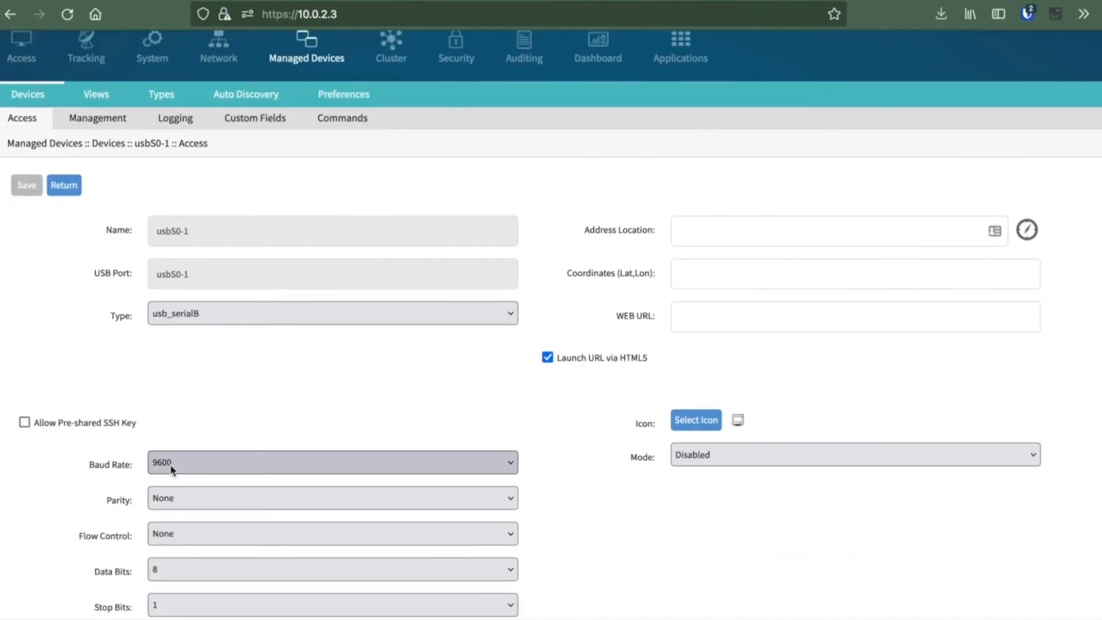
click(199, 463)
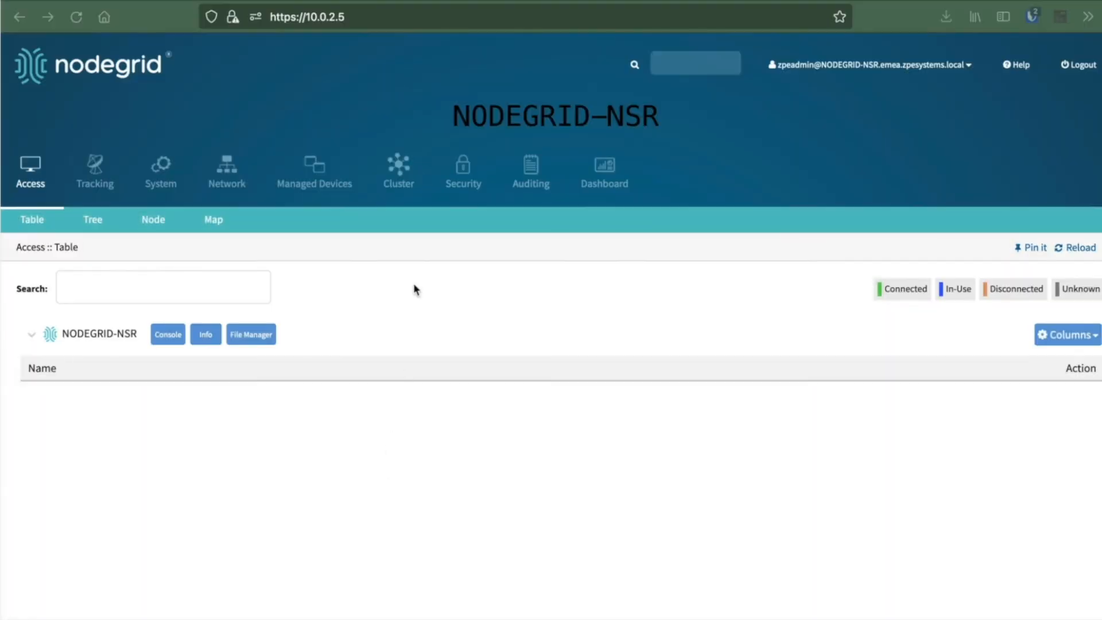
Step: Run the mobile broadband connection test in the system's network tools for the LTE connection against 8.8.8.8
click(164, 171)
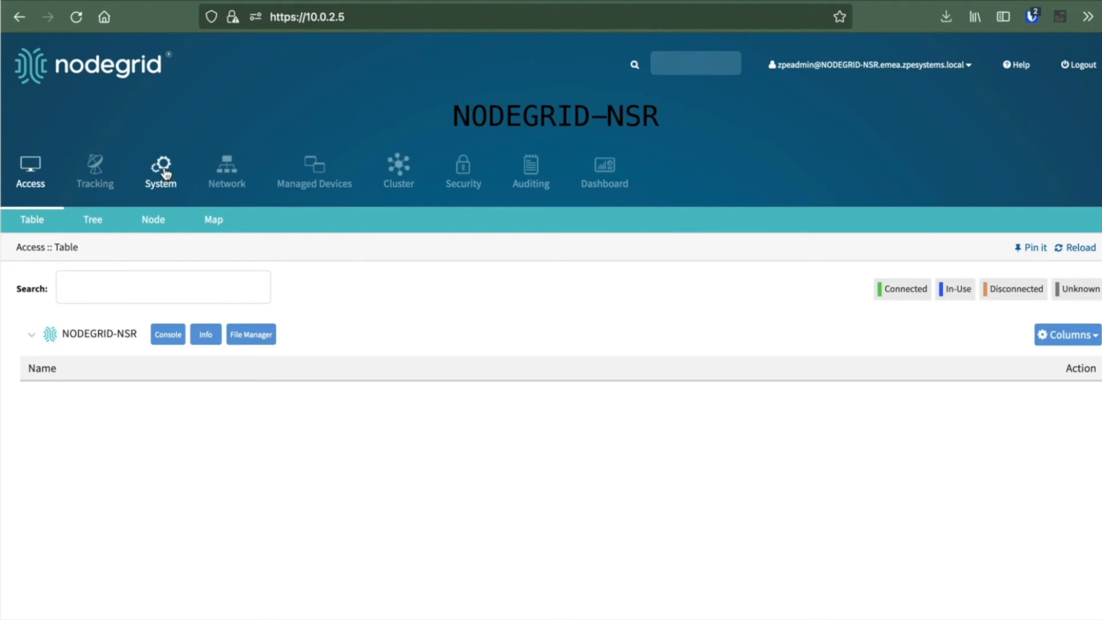
click(164, 171)
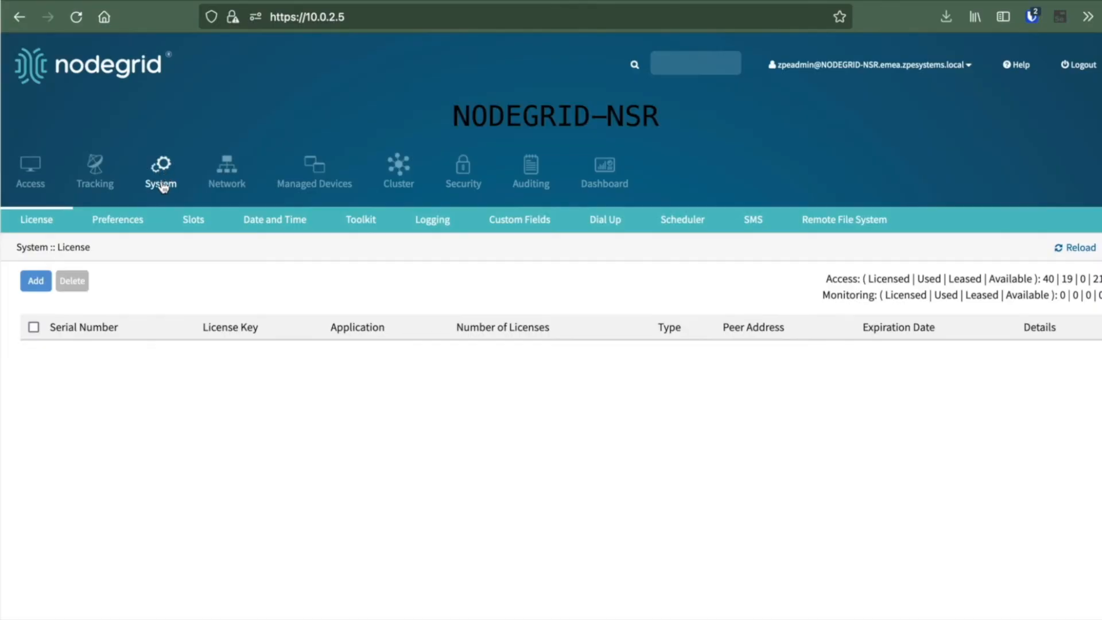
click(364, 229)
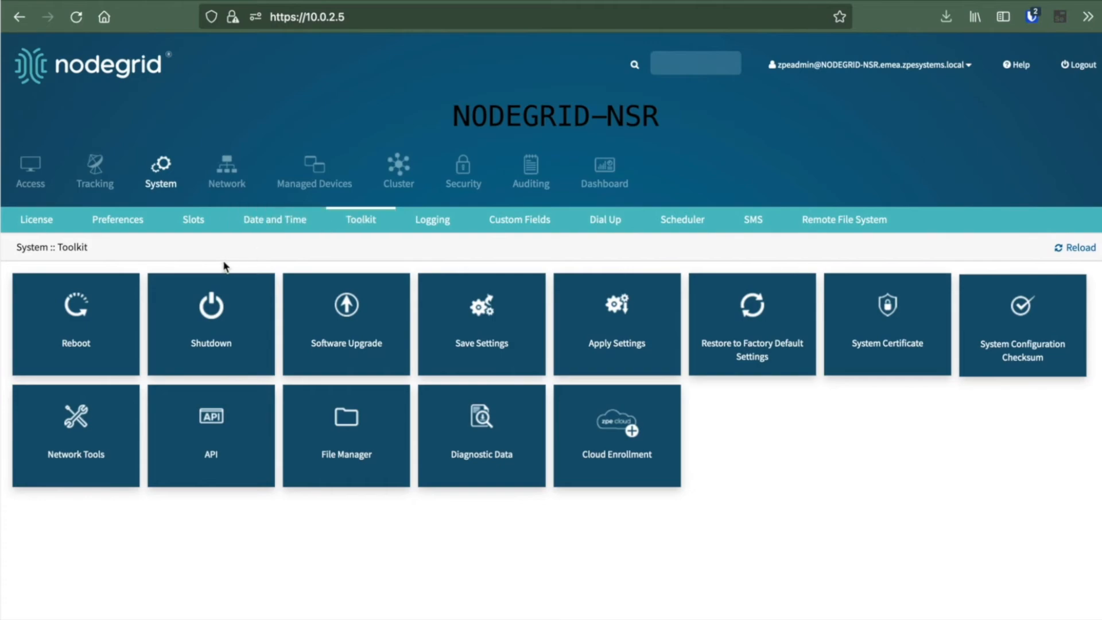
click(90, 430)
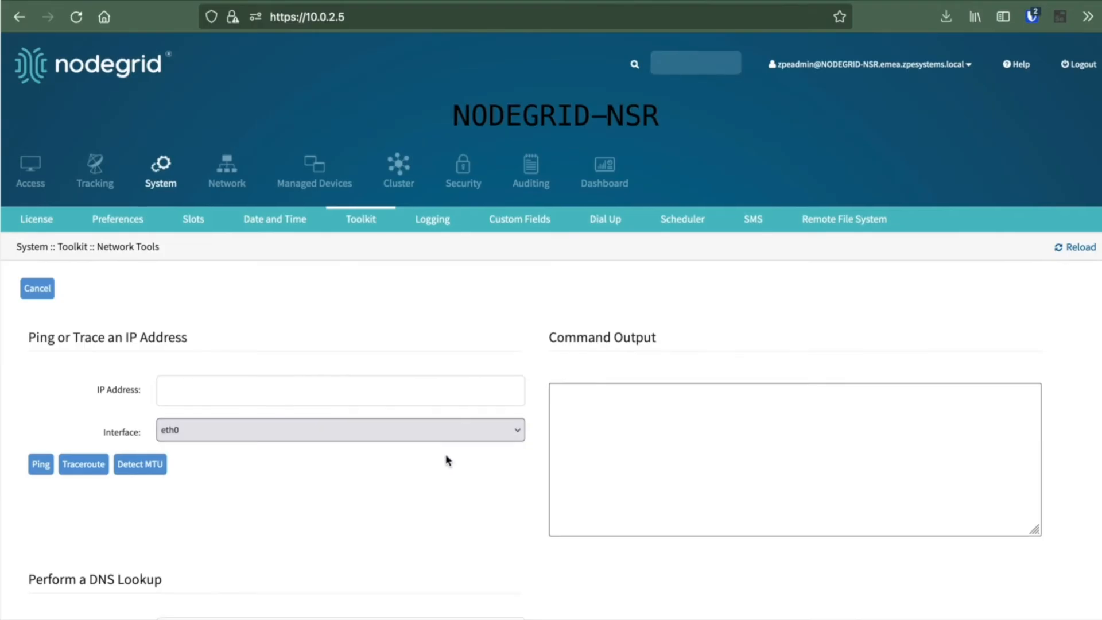
scroll(447, 456, down, 5)
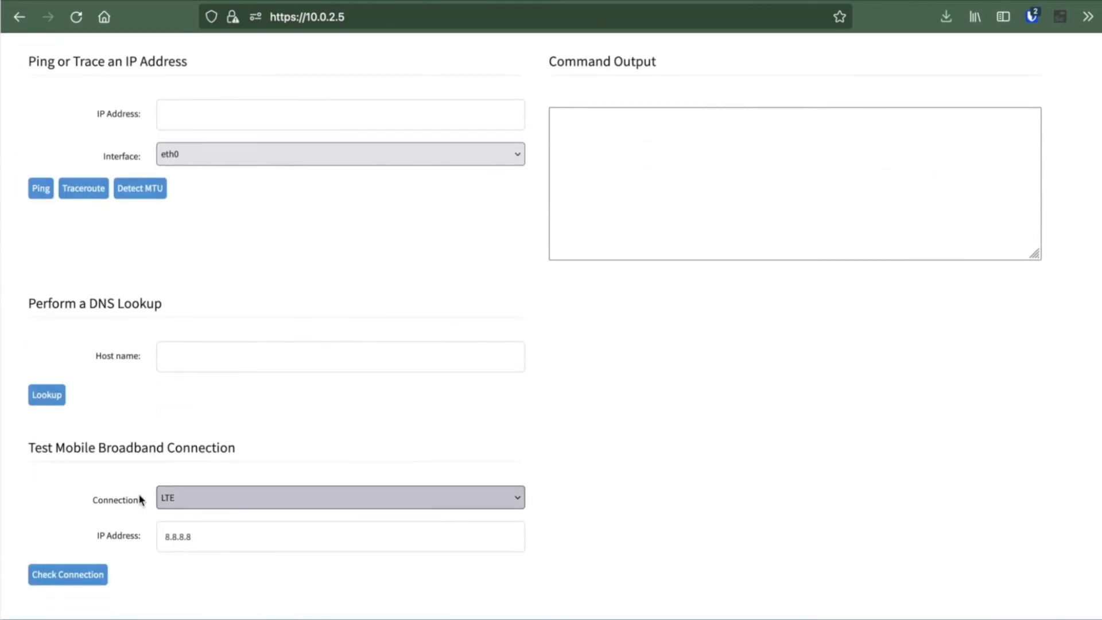
click(62, 575)
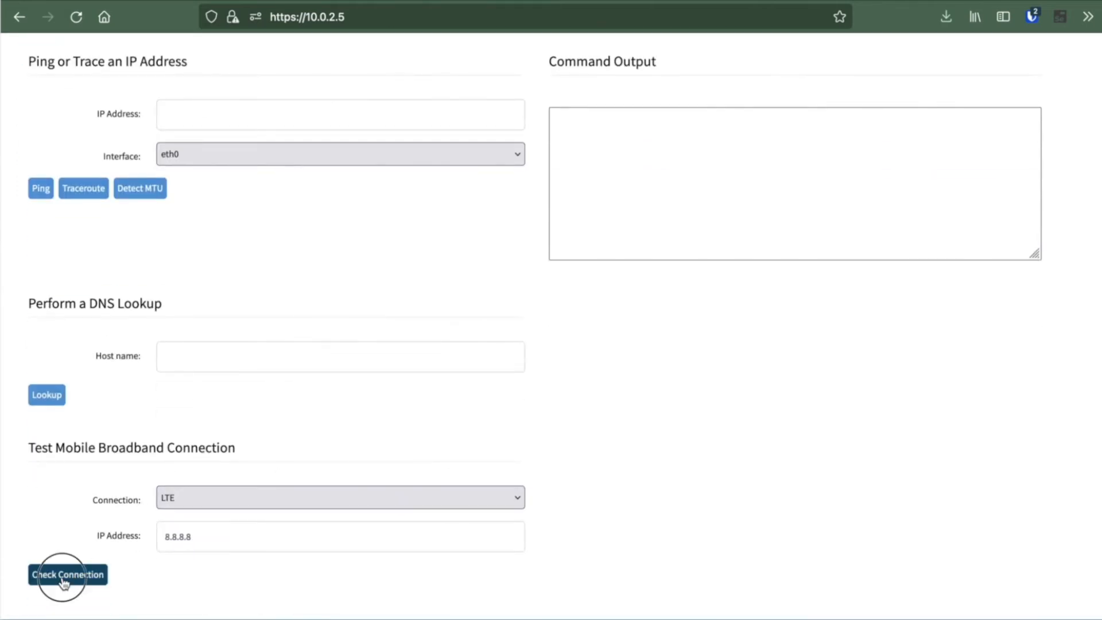
scroll(763, 243, up, 2)
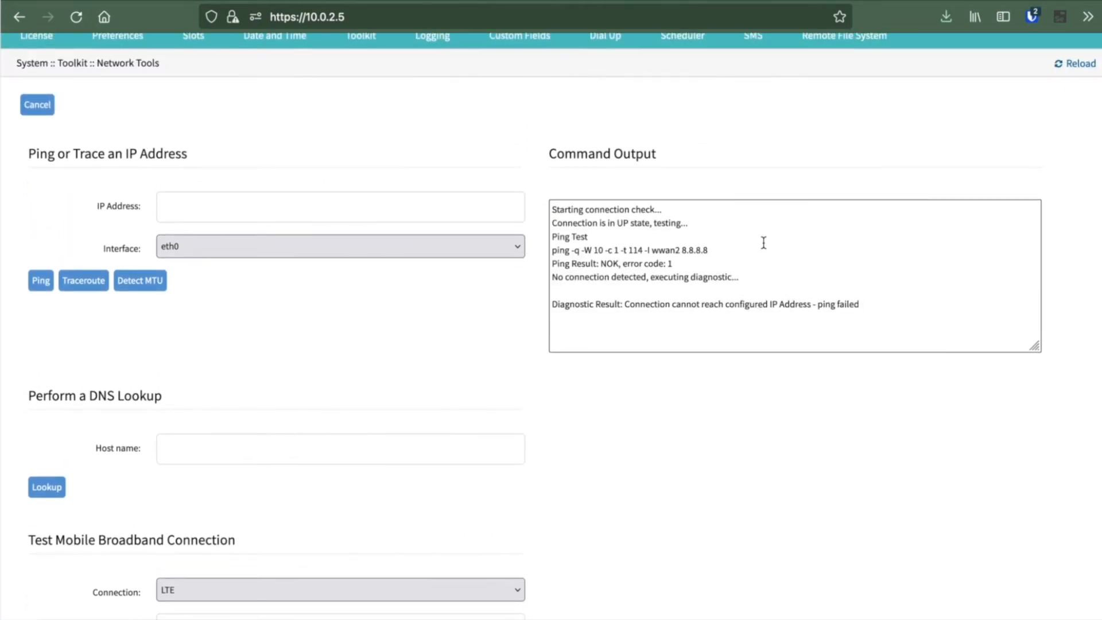
scroll(763, 243, up, 3)
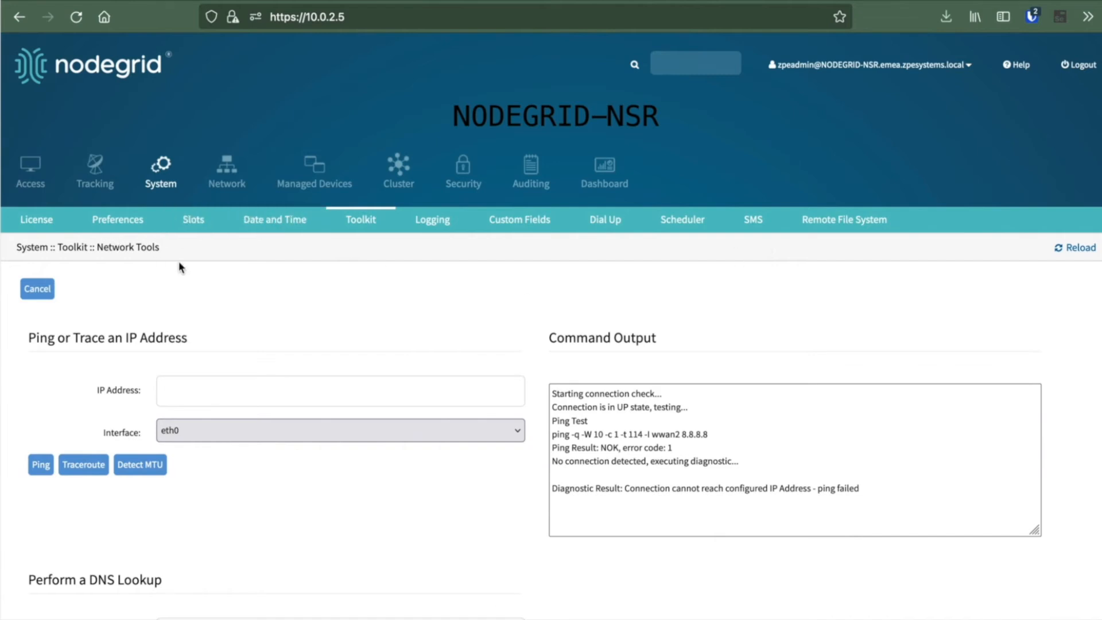
Step: Enable Connection Health Monitoring with Ensure Connection is Up on the LTE network connection and save it
click(238, 187)
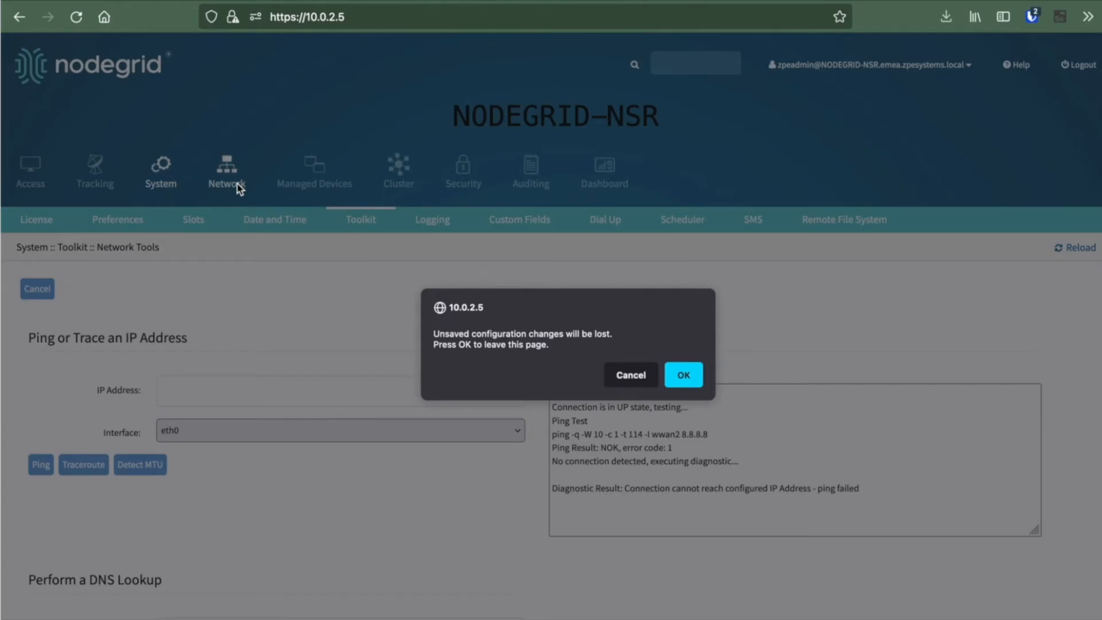
click(691, 383)
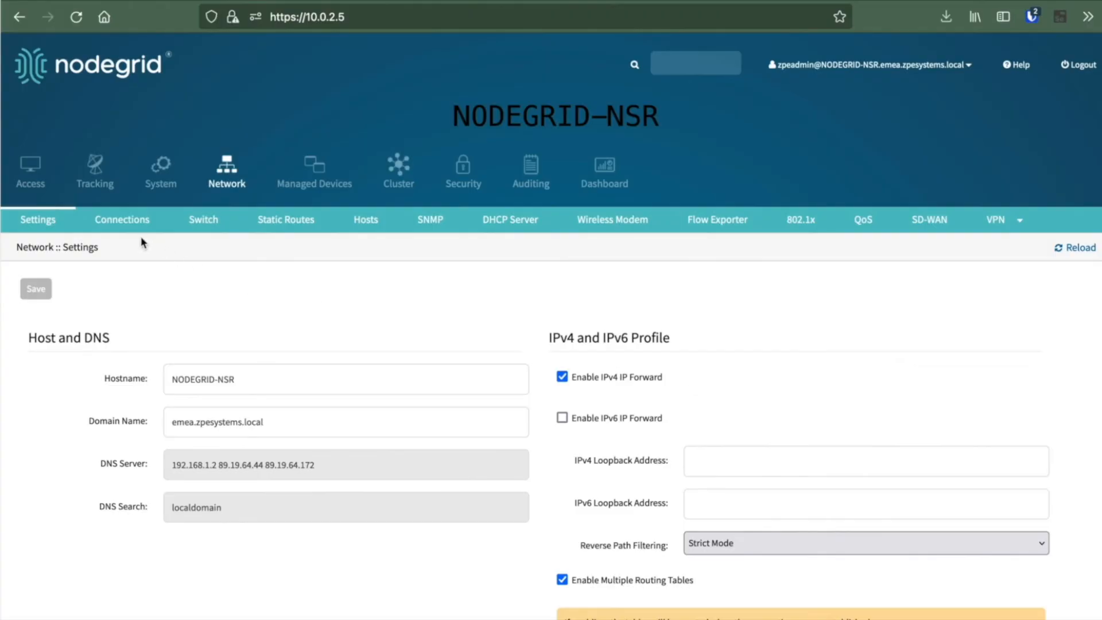
click(139, 232)
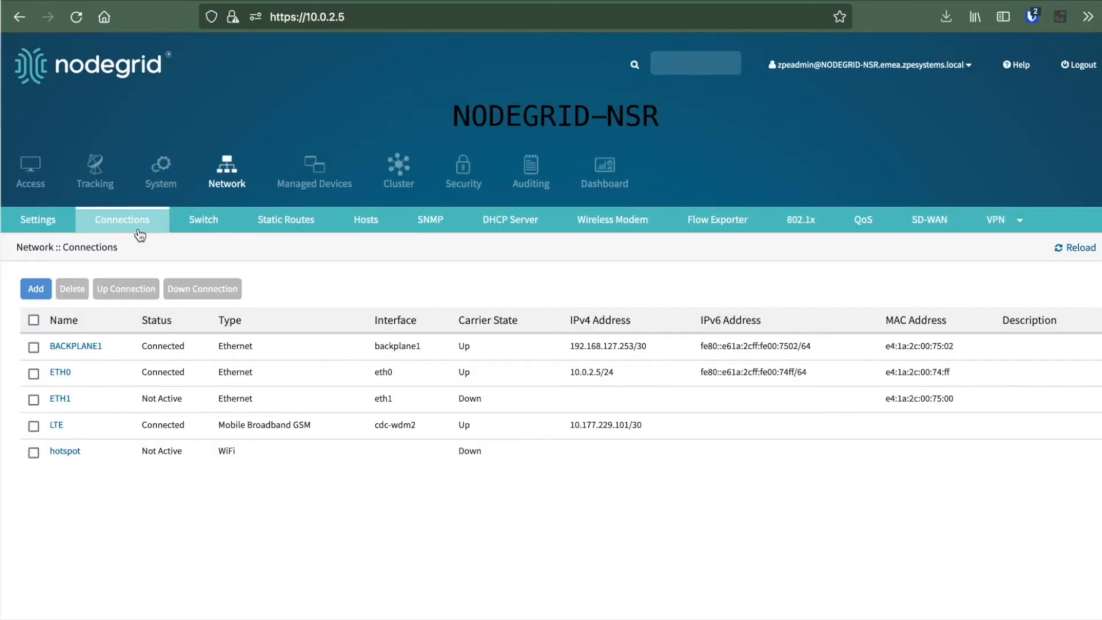
click(57, 425)
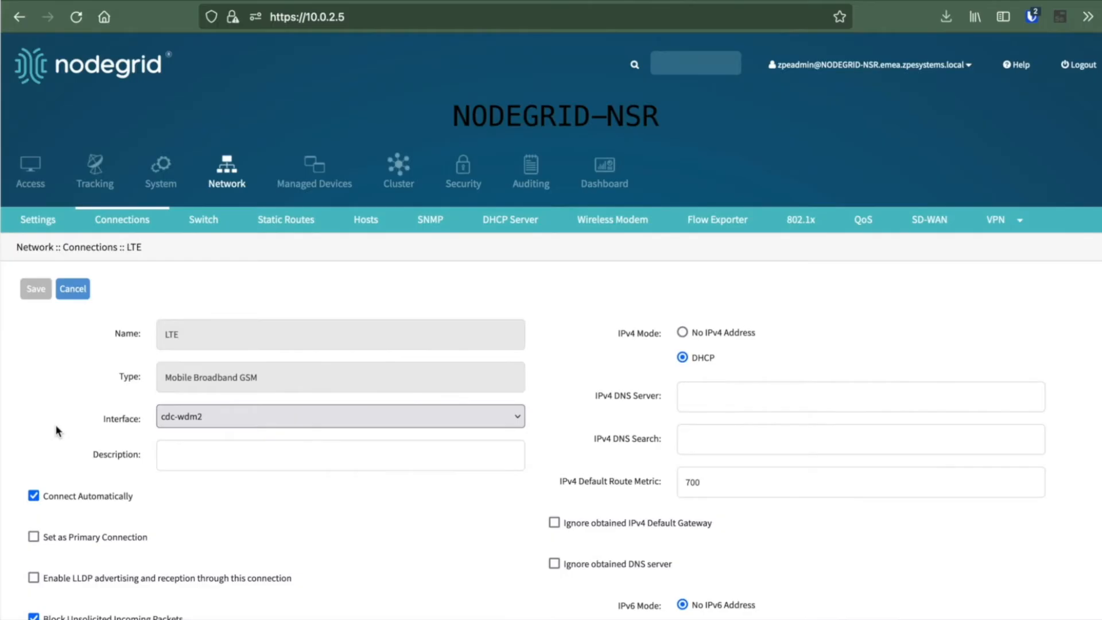
scroll(57, 429, down, 2)
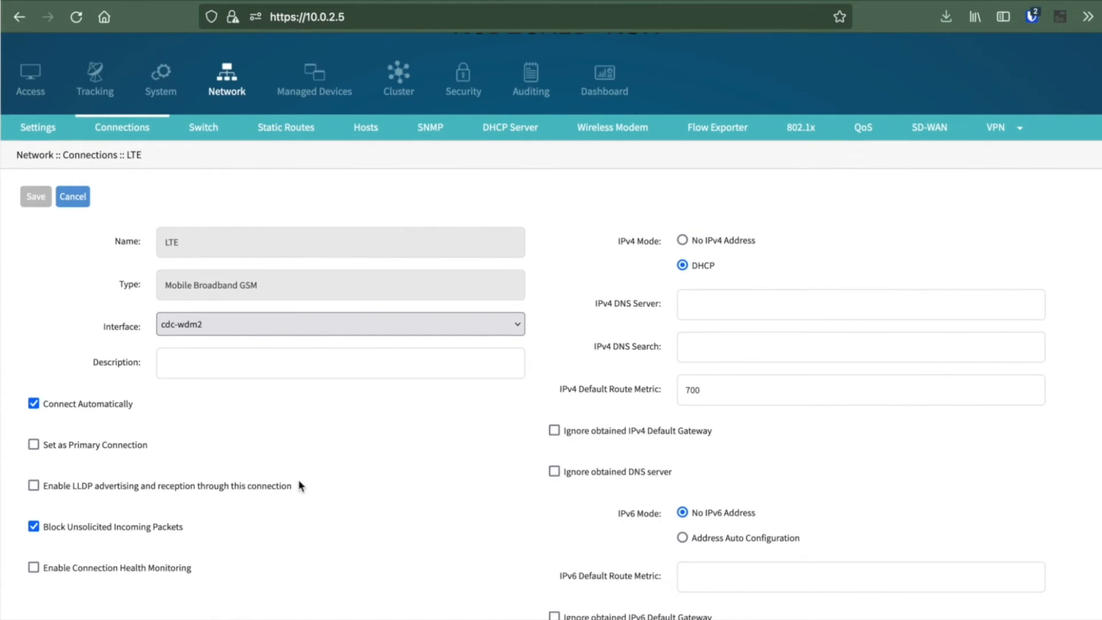
scroll(299, 485, down, 4)
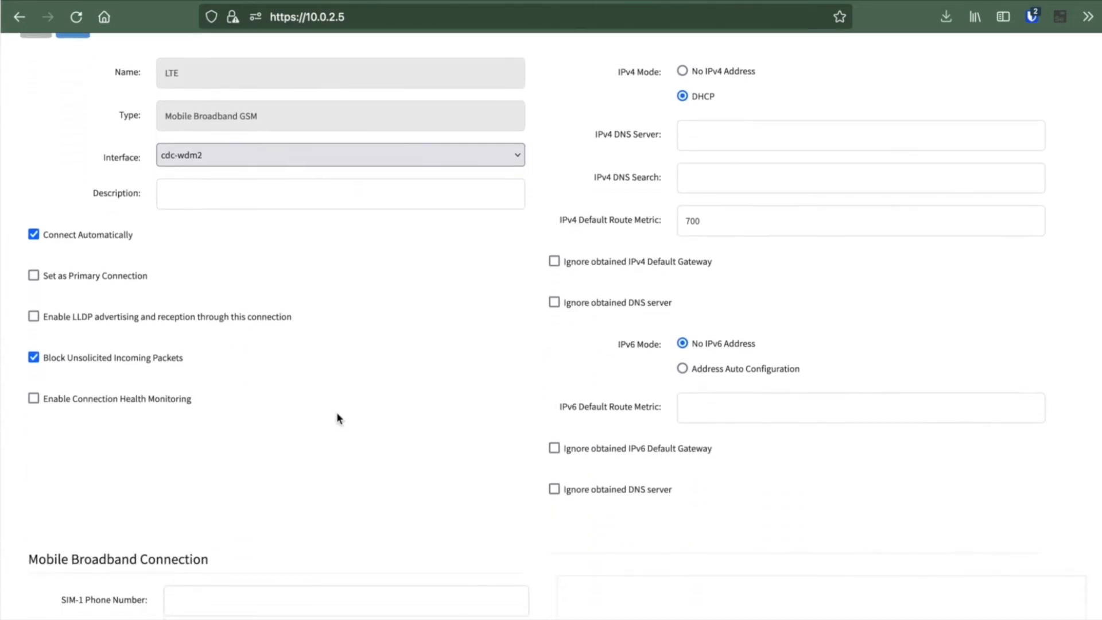
scroll(328, 408, down, 2)
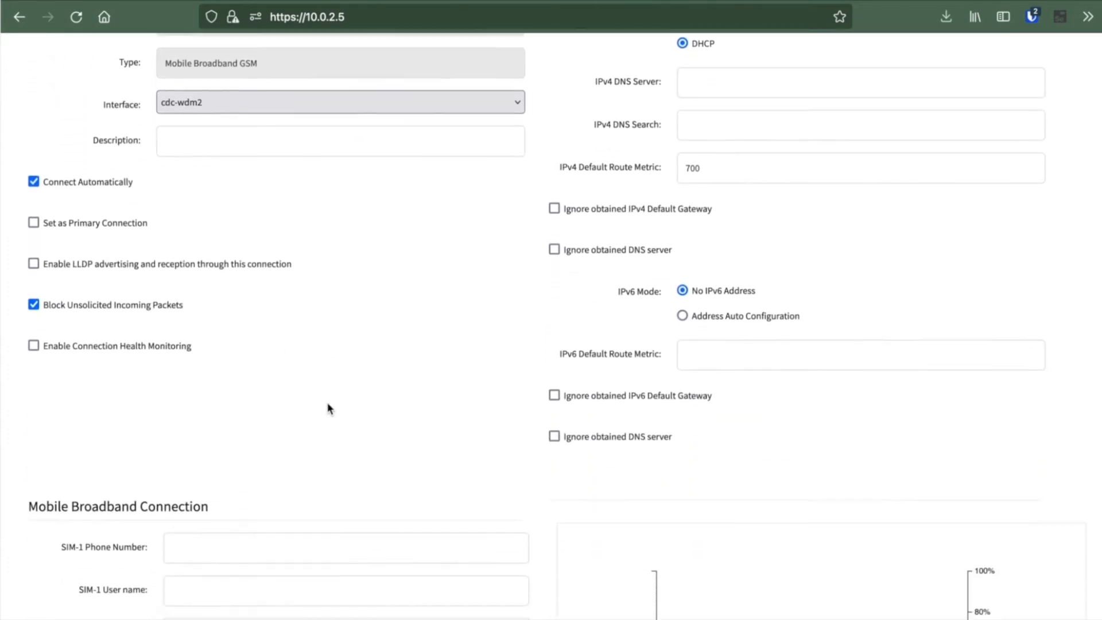
click(149, 328)
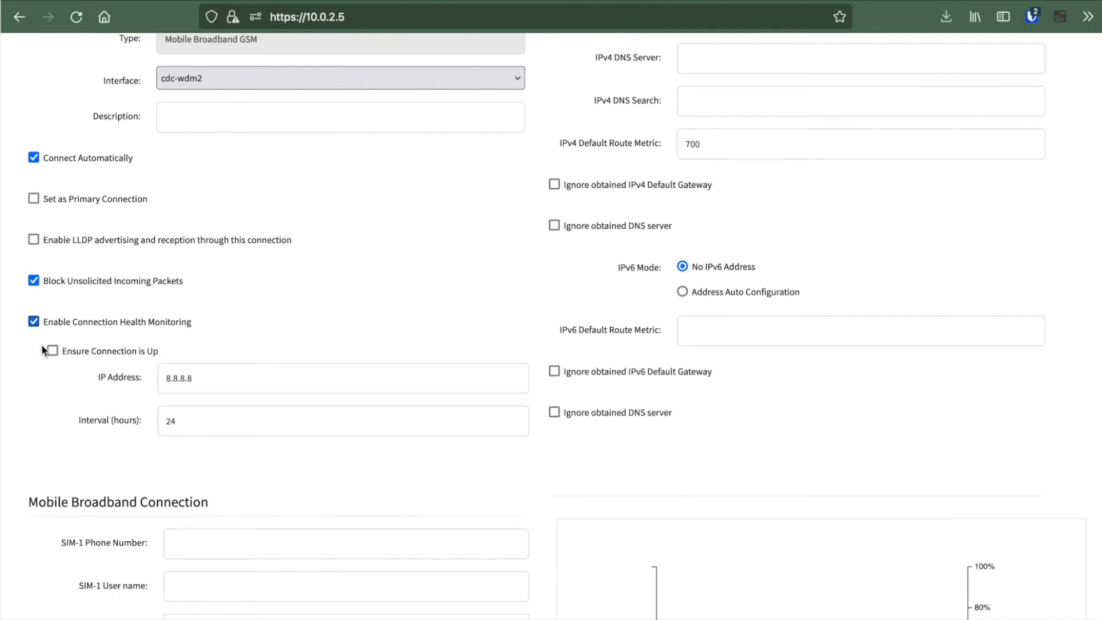
click(53, 350)
scroll(319, 354, up, 3)
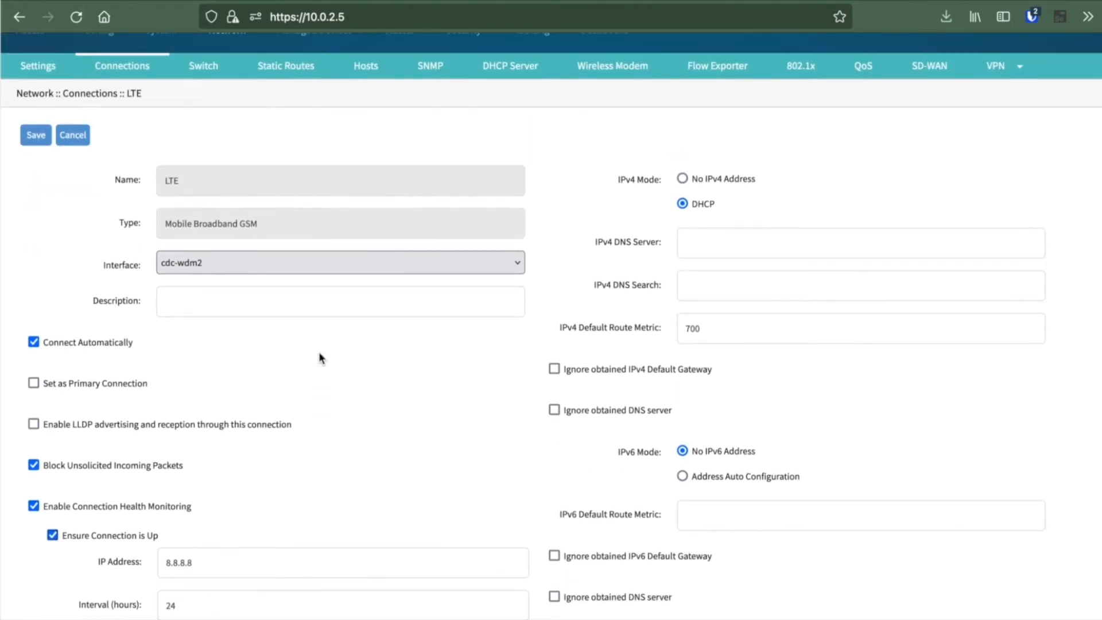
click(36, 136)
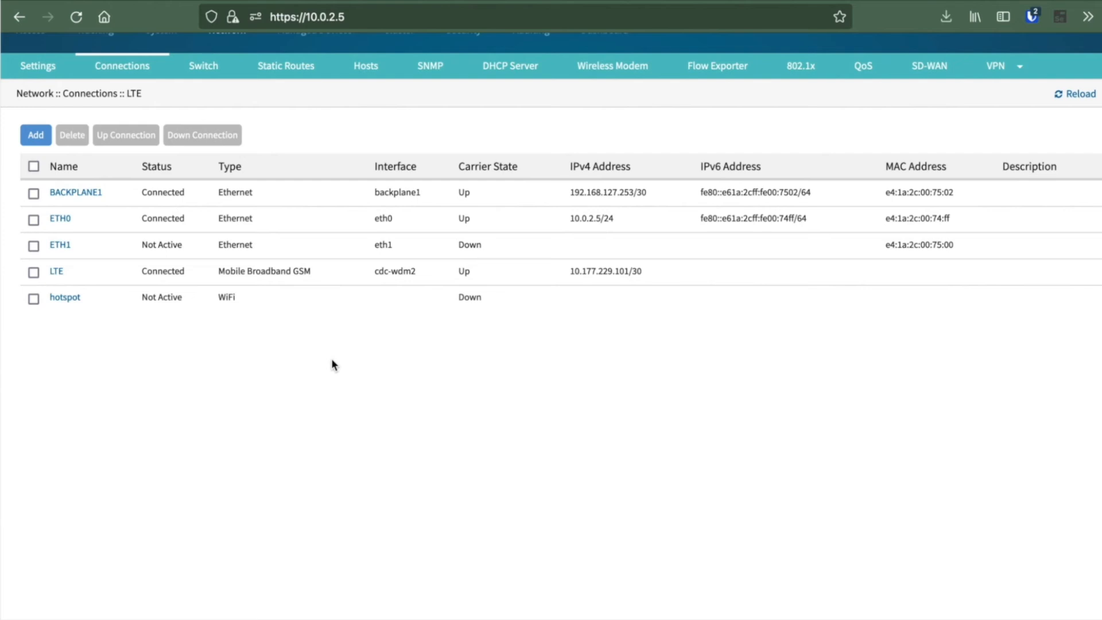
Step: Create and save a switch link aggregation group named LAG, type LACP, with ports netS3-1 and netS3-2
scroll(332, 365, up, 3)
click(207, 230)
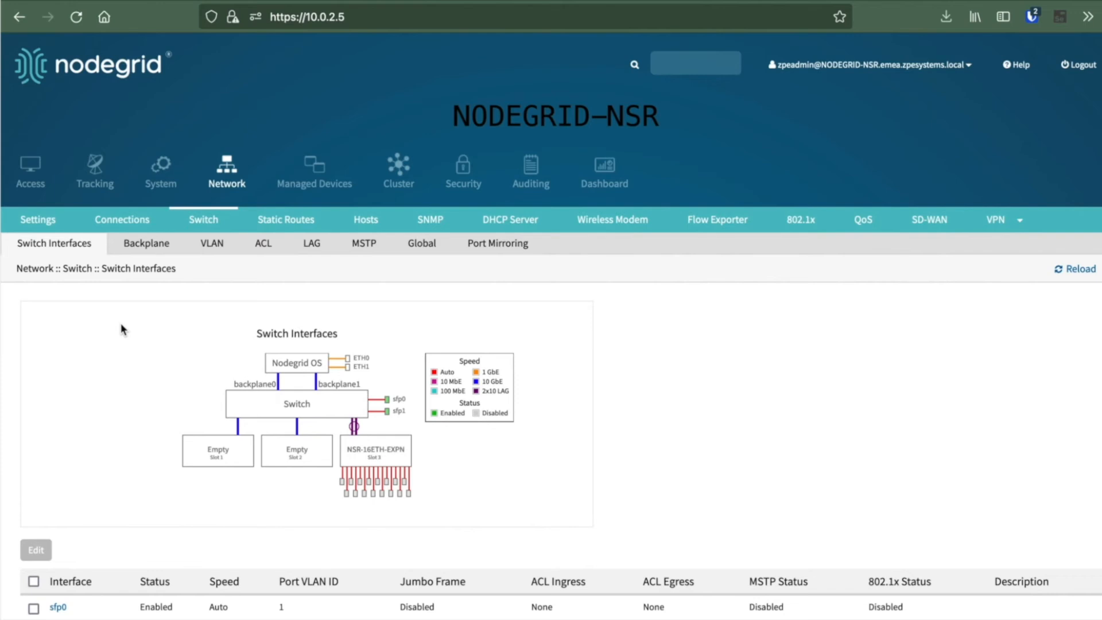
scroll(122, 328, down, 3)
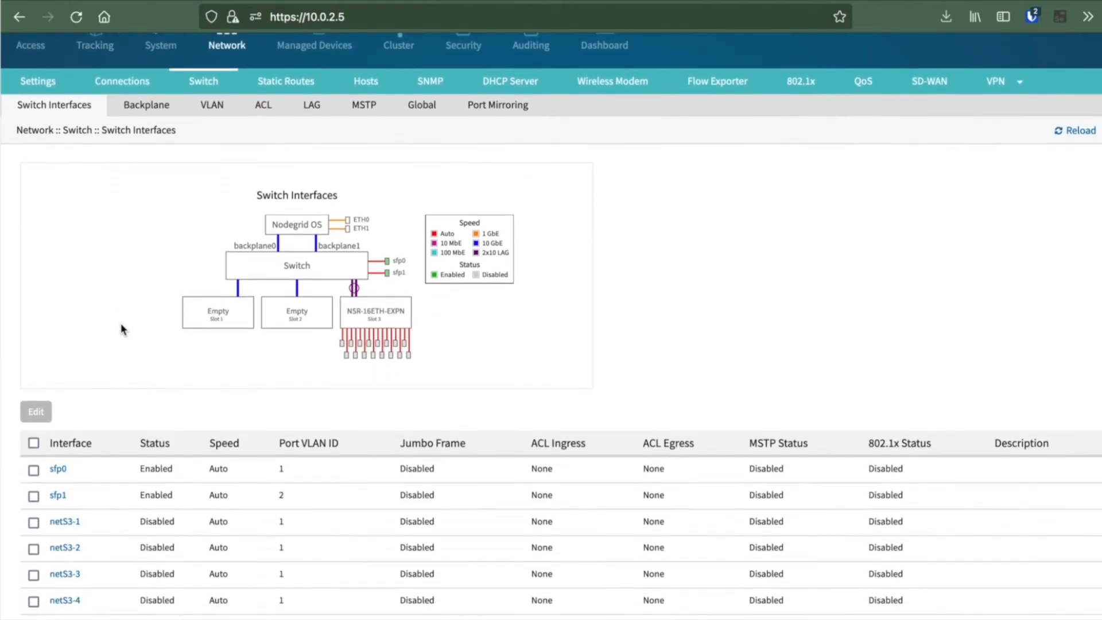
click(326, 109)
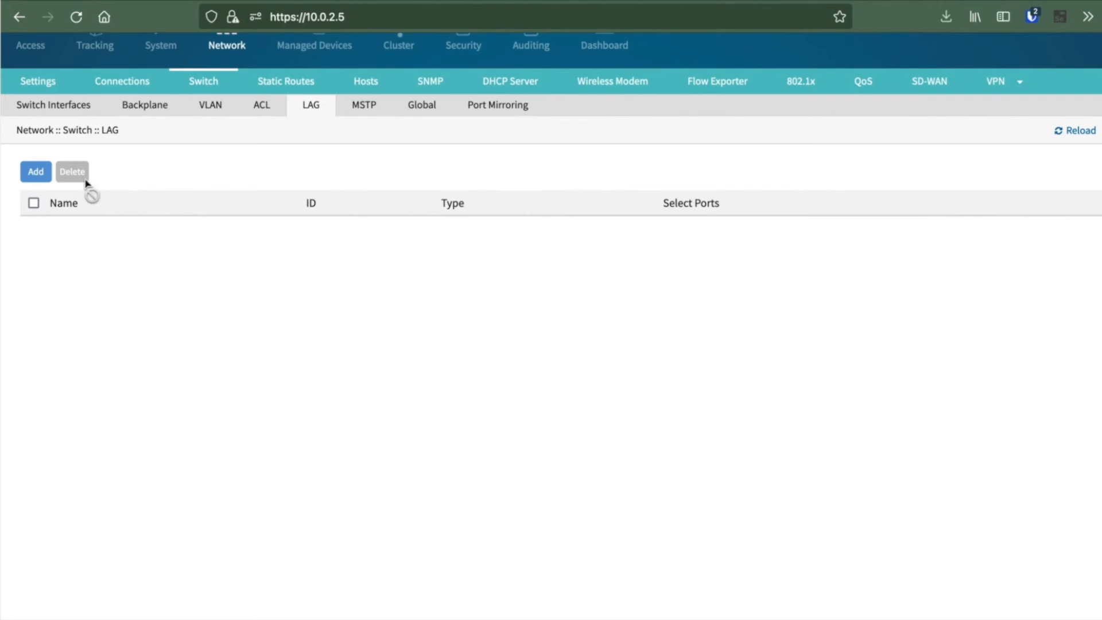
click(40, 174)
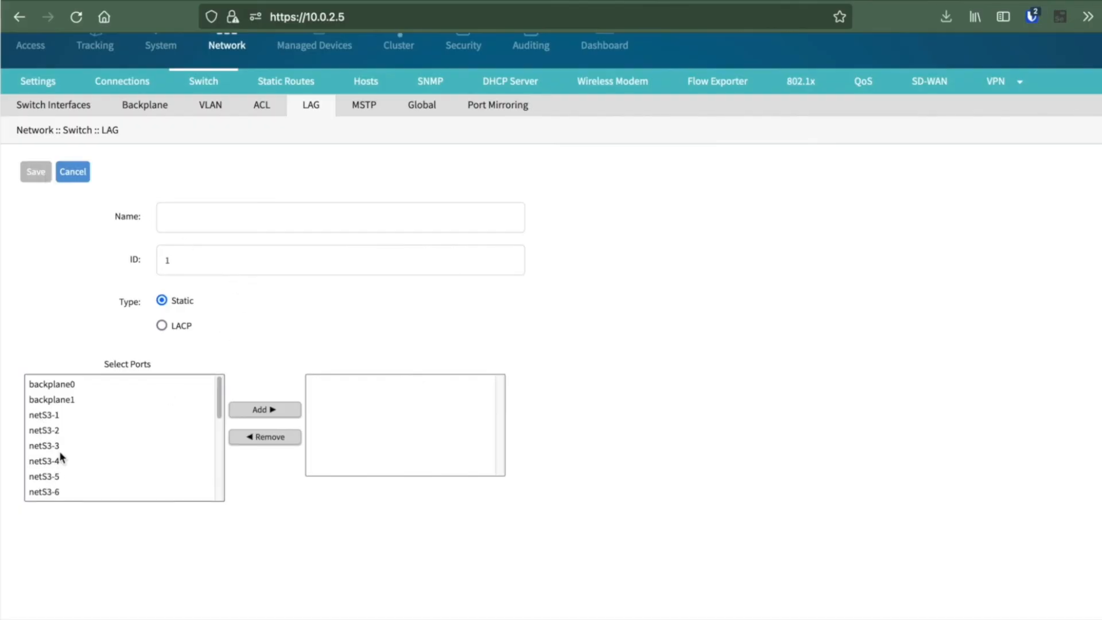
drag(56, 415, 60, 431)
click(242, 410)
click(178, 332)
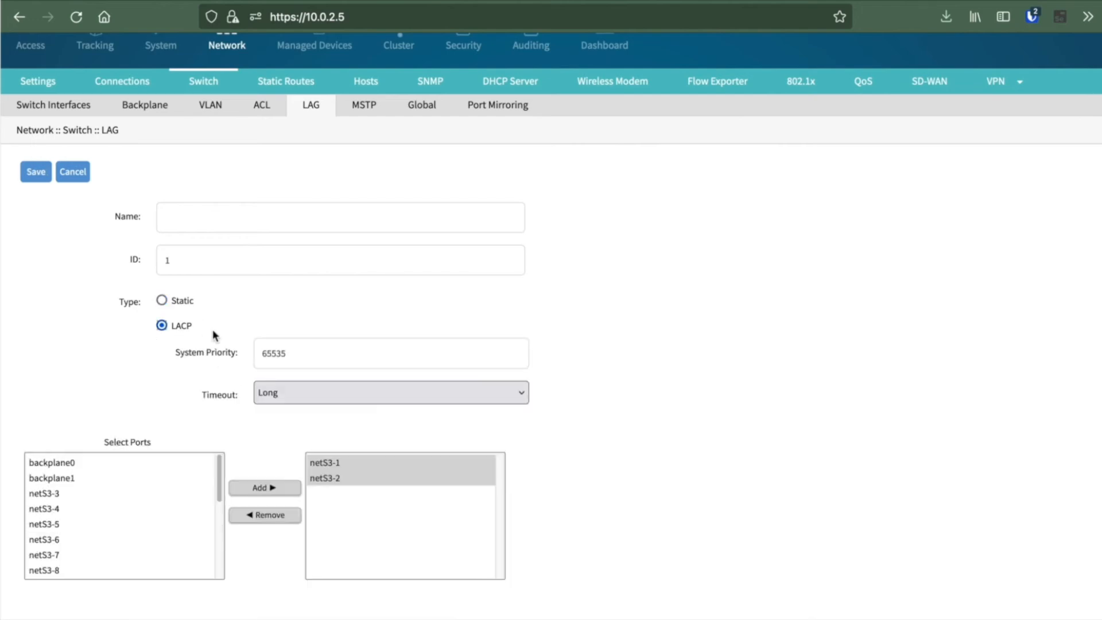
click(190, 216)
text(LAG)
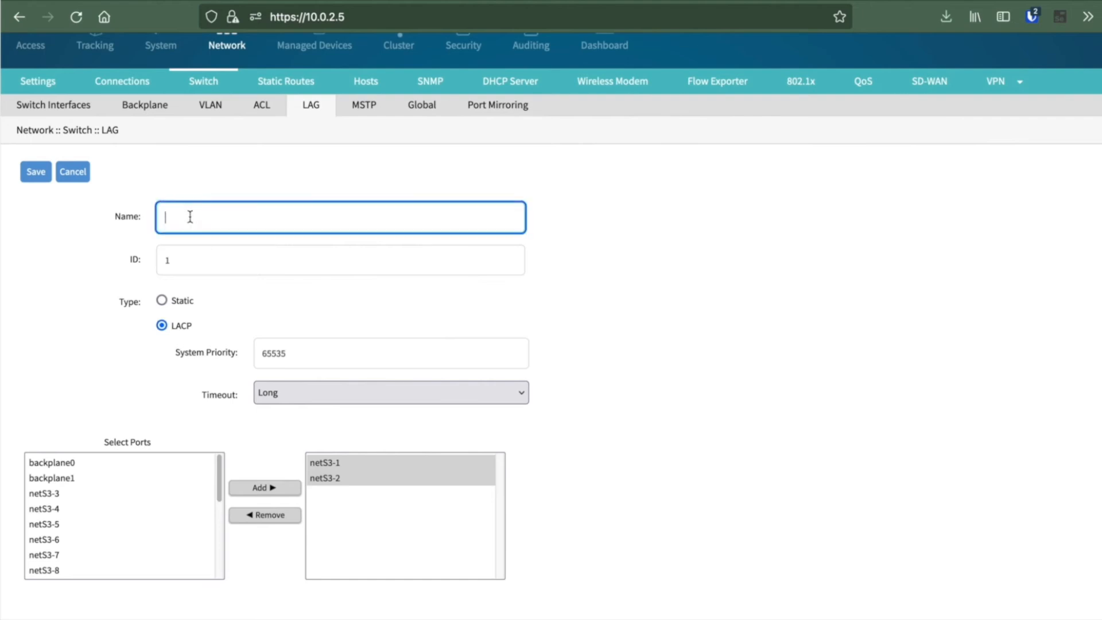
click(32, 172)
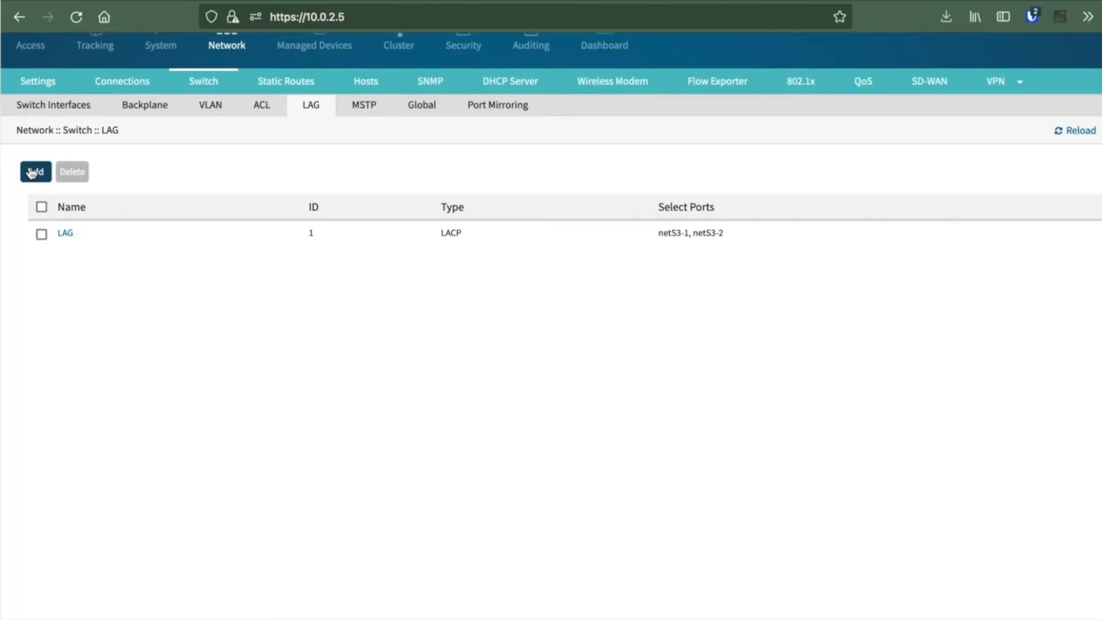
Step: Enable Spanning Tree in the switch's global settings and save the change
click(423, 112)
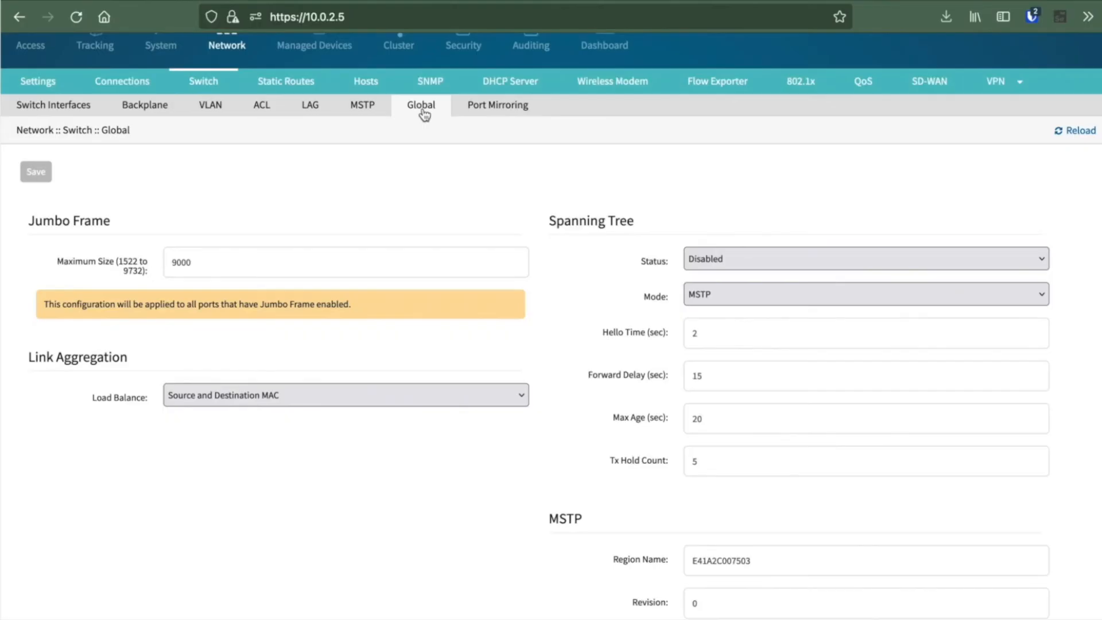
click(699, 265)
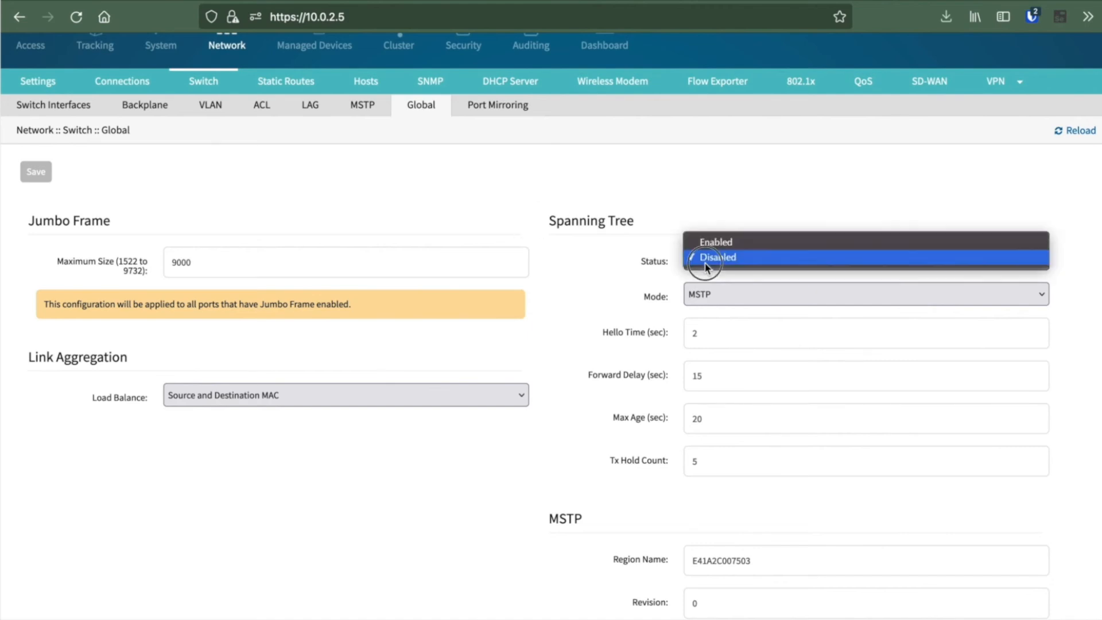
click(707, 243)
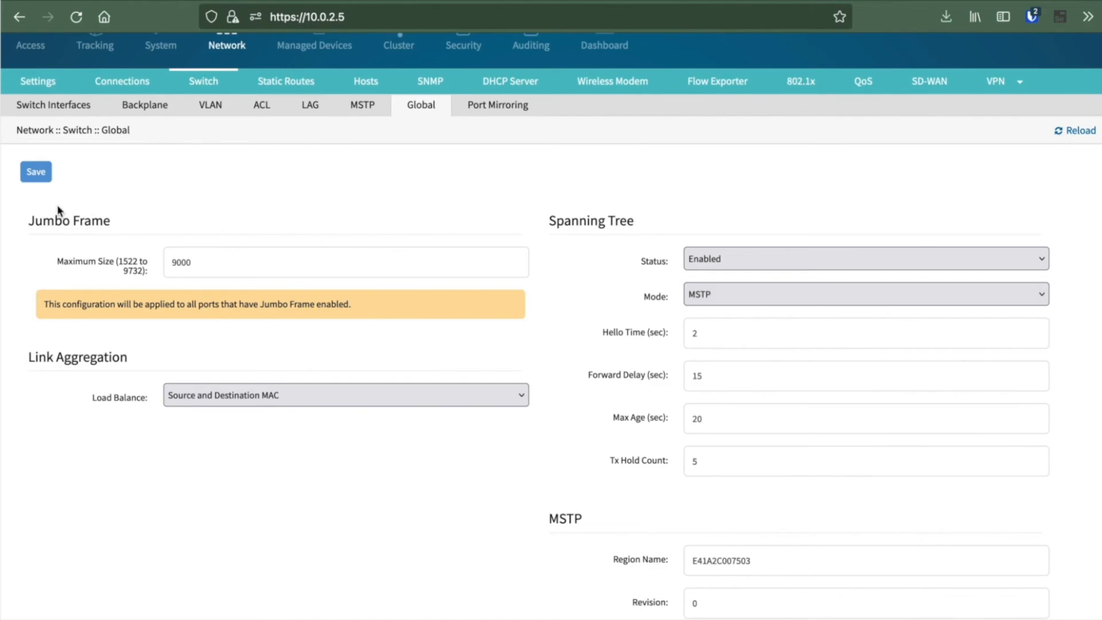
click(37, 172)
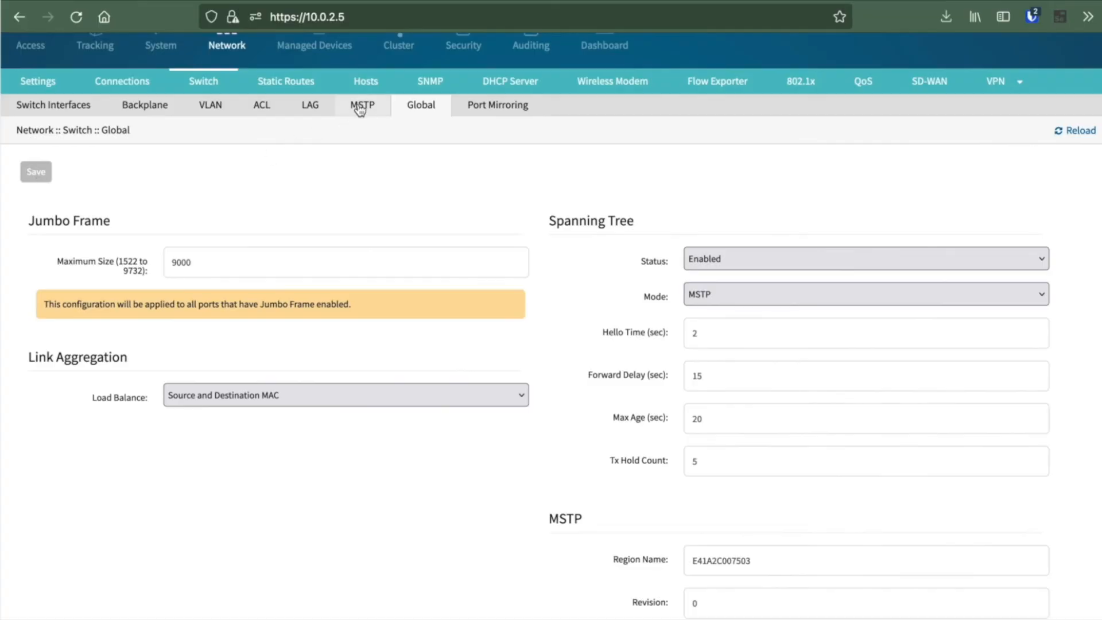
Step: Open MST instance 0 in the switch's MSTP settings and examine the priority and cost of its interfaces
click(359, 108)
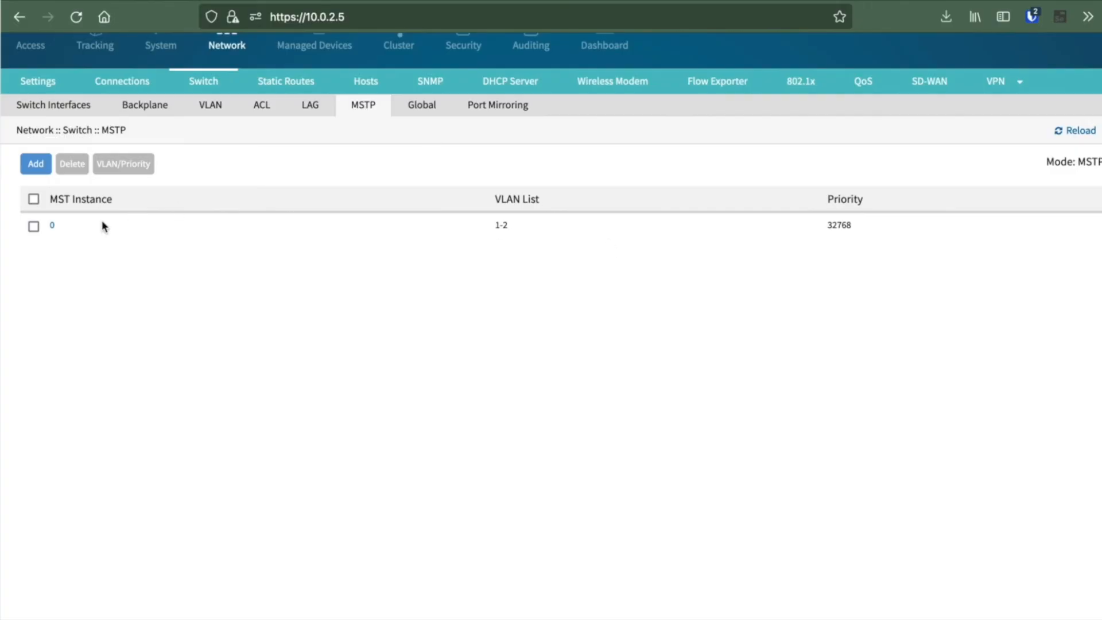
click(52, 228)
scroll(234, 363, down, 5)
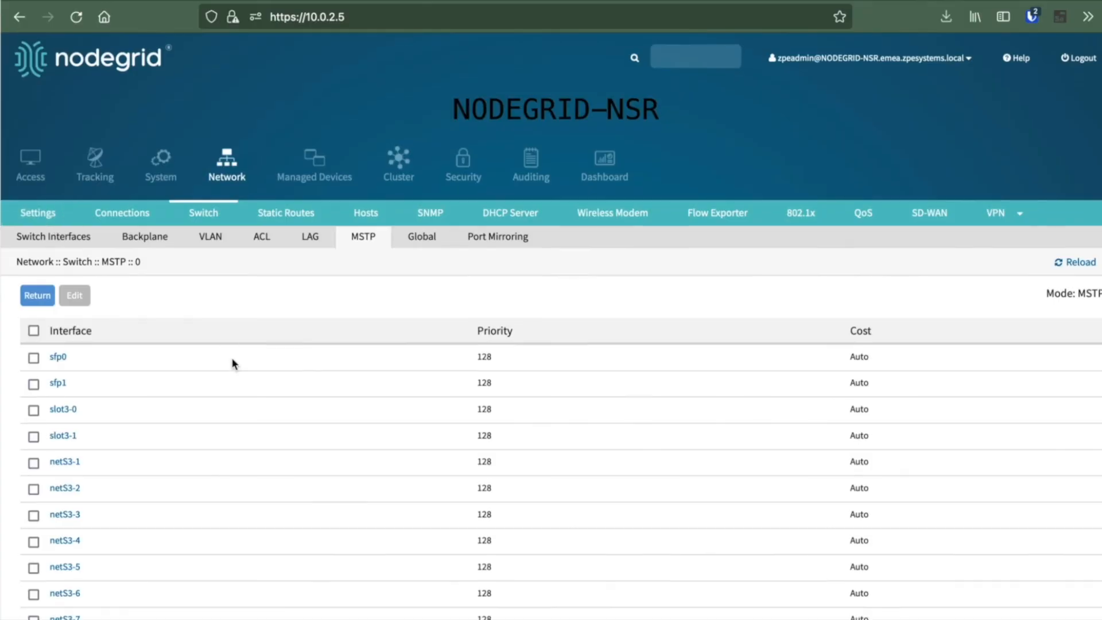
scroll(233, 364, up, 3)
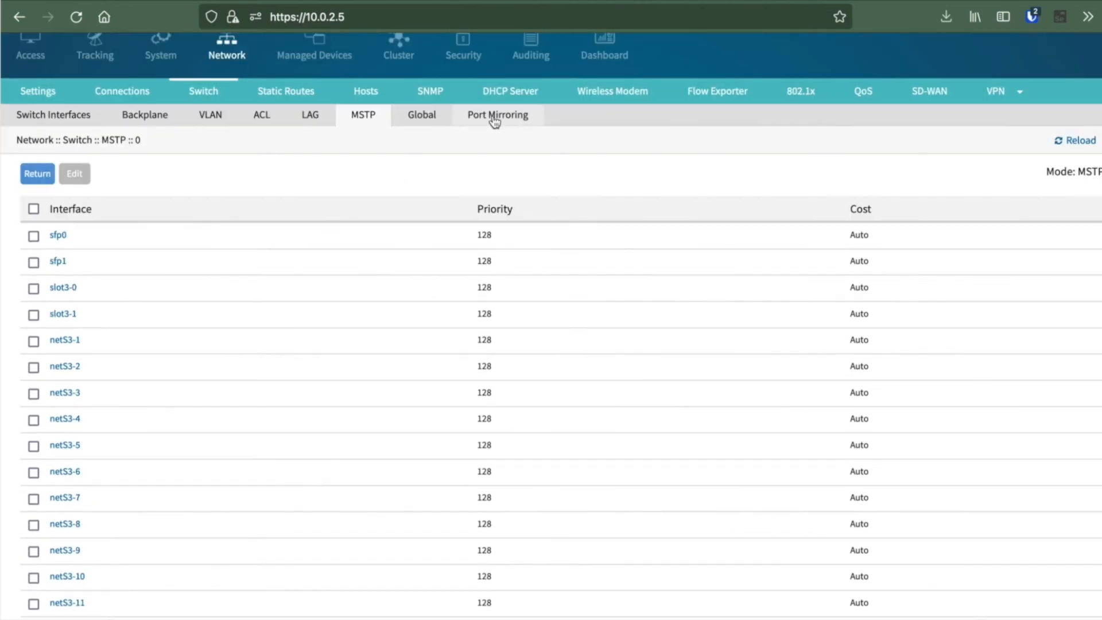
Step: Start a new switch port mirroring session named mirrorport3 and add netS3-3 as its traffic source
click(494, 116)
click(35, 183)
click(207, 274)
text(mirror)
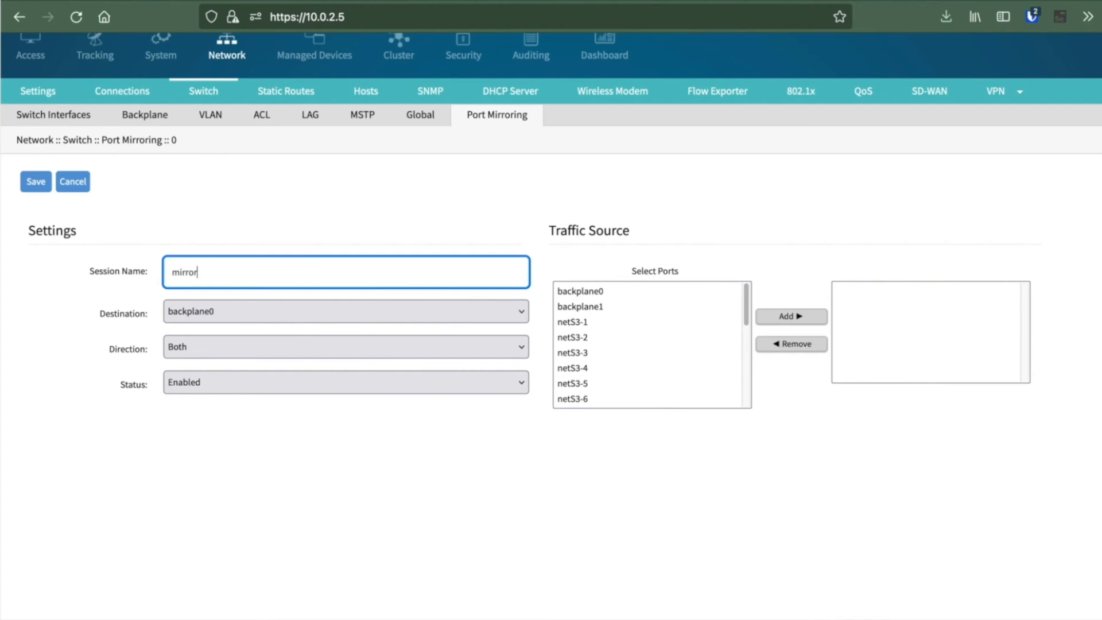
text(port3)
click(583, 352)
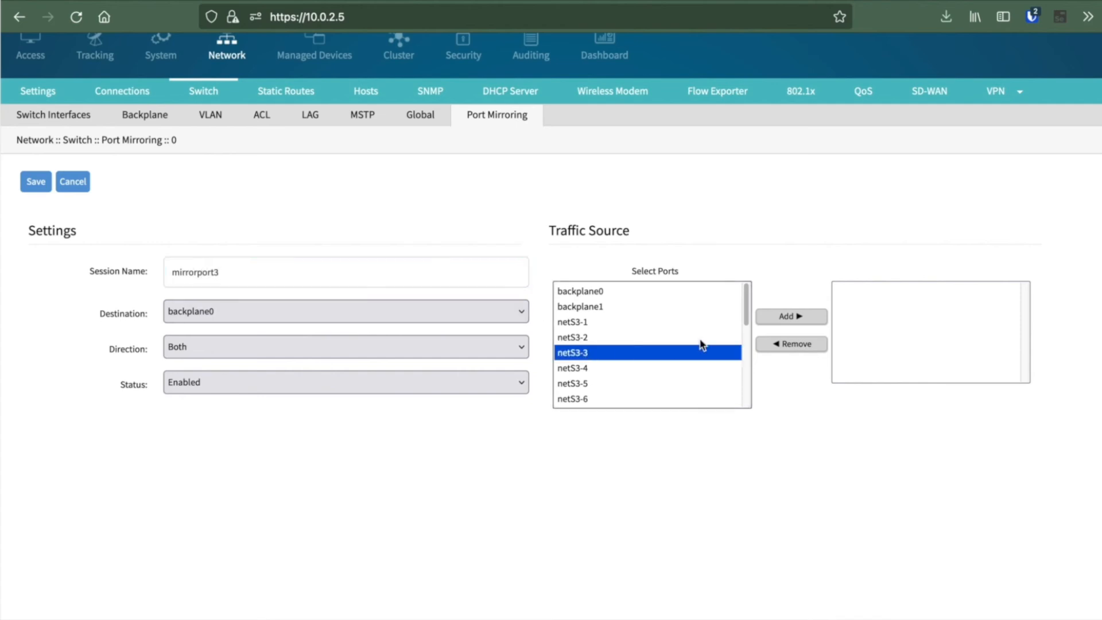
click(780, 316)
Step: Set the mirroring session's destination to netS3-16, keep the direction at Both, and save the session
click(351, 315)
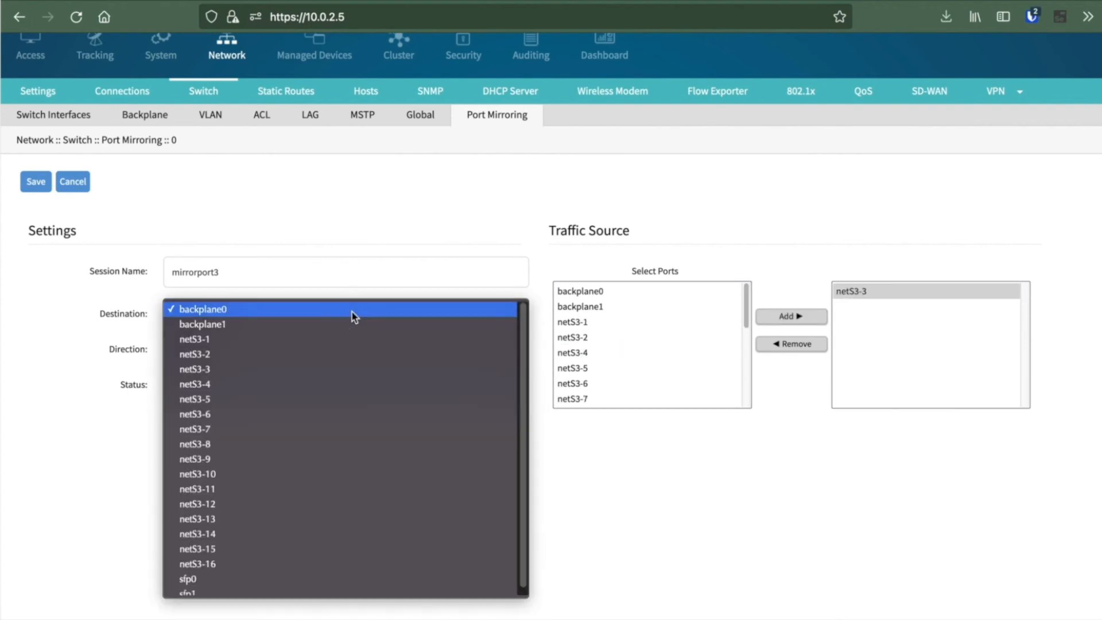
click(298, 565)
click(190, 349)
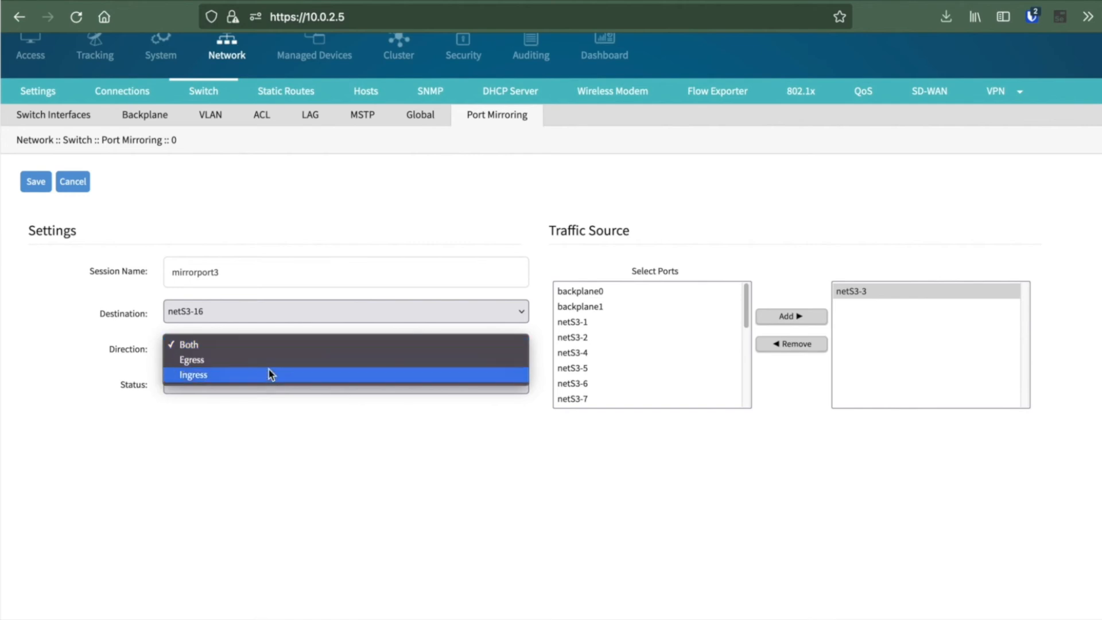
click(93, 366)
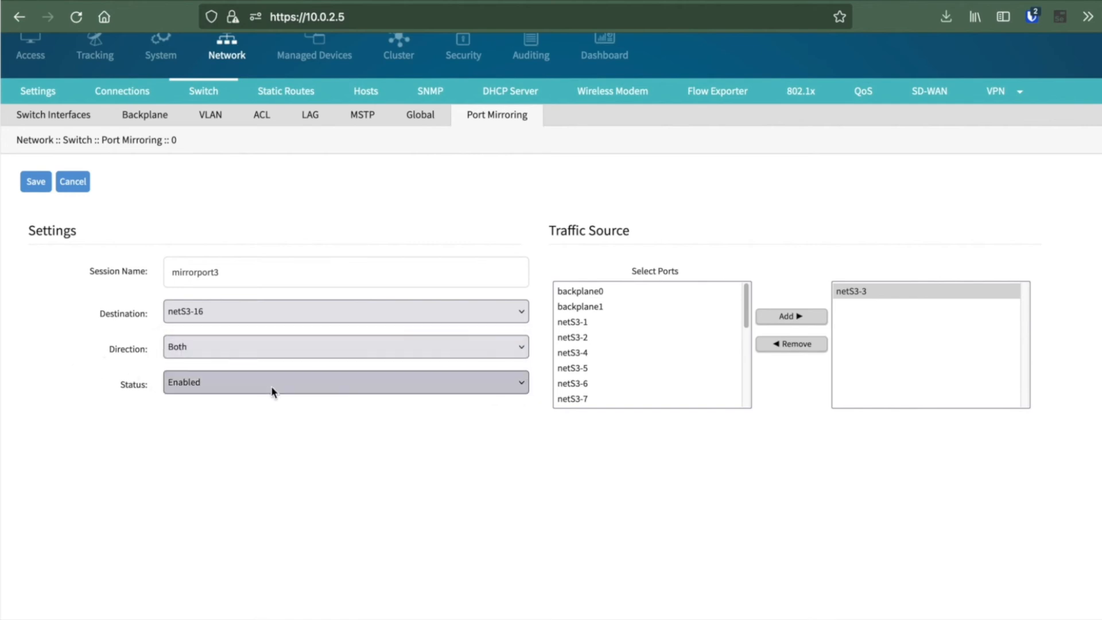
click(32, 182)
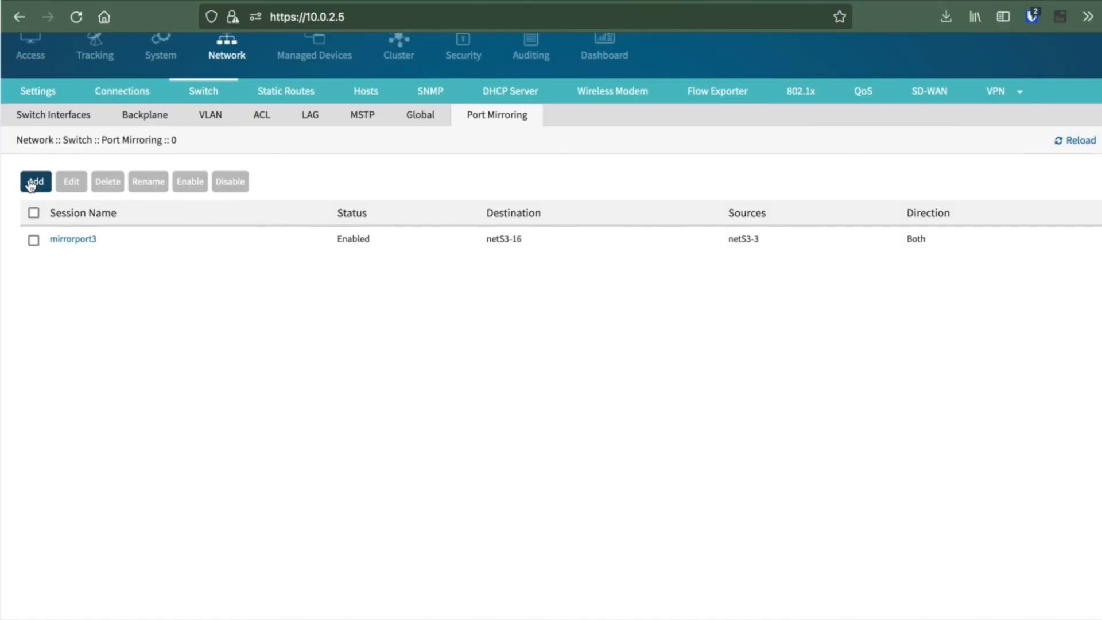